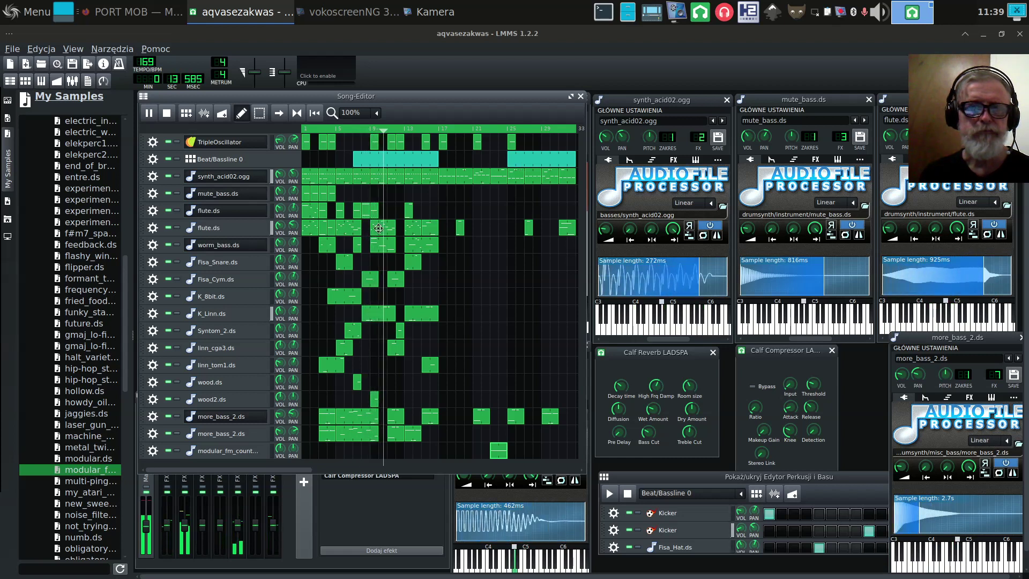
# Examine the notes of the second flute.ds track's pattern around bar 9 in the Piano-Roll.
pyautogui.doubleClick(378, 228)
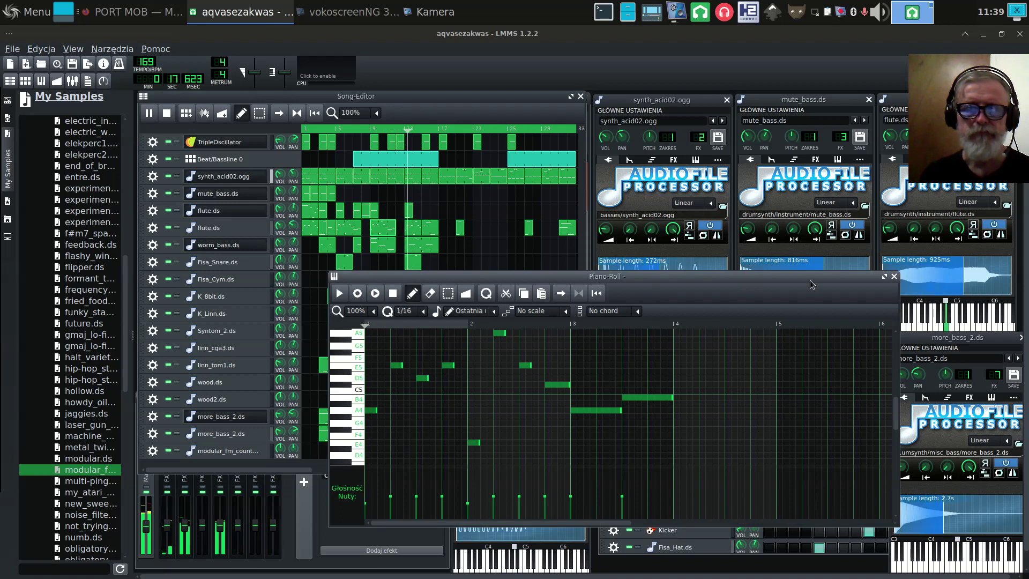
pyautogui.click(893, 276)
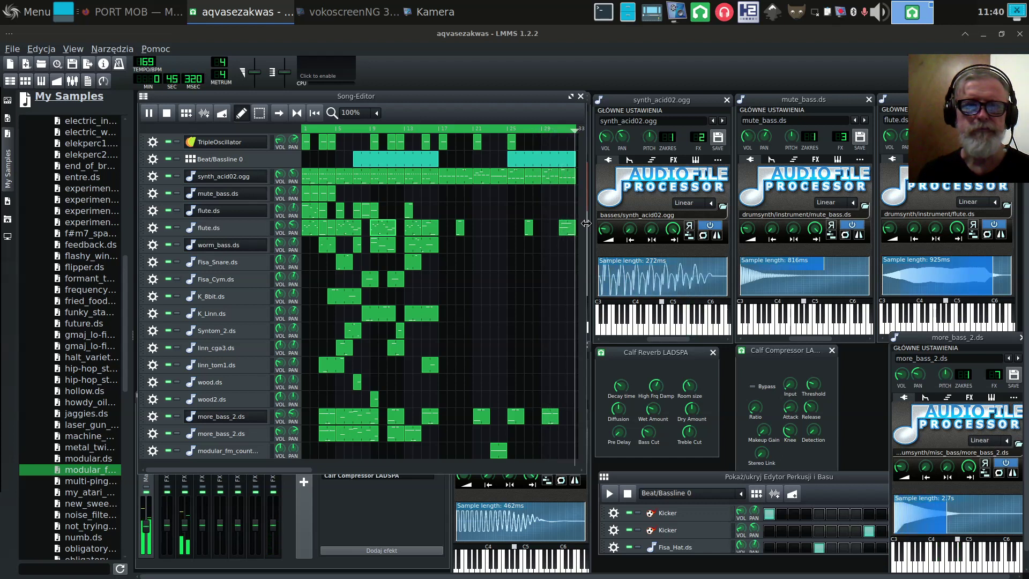
# Narrow the Song-Editor window to uncover the TripleOscillator and worm_bass.ds windows, and bring the FX-Mixer to the front.
pyautogui.moveTo(586, 223); pyautogui.dragTo(444, 235)
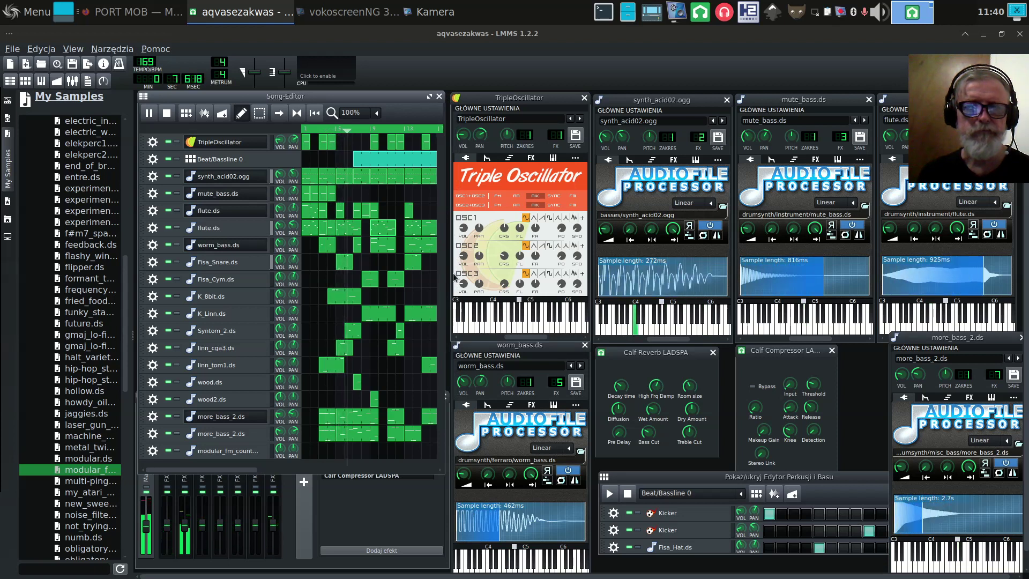
pyautogui.click(382, 517)
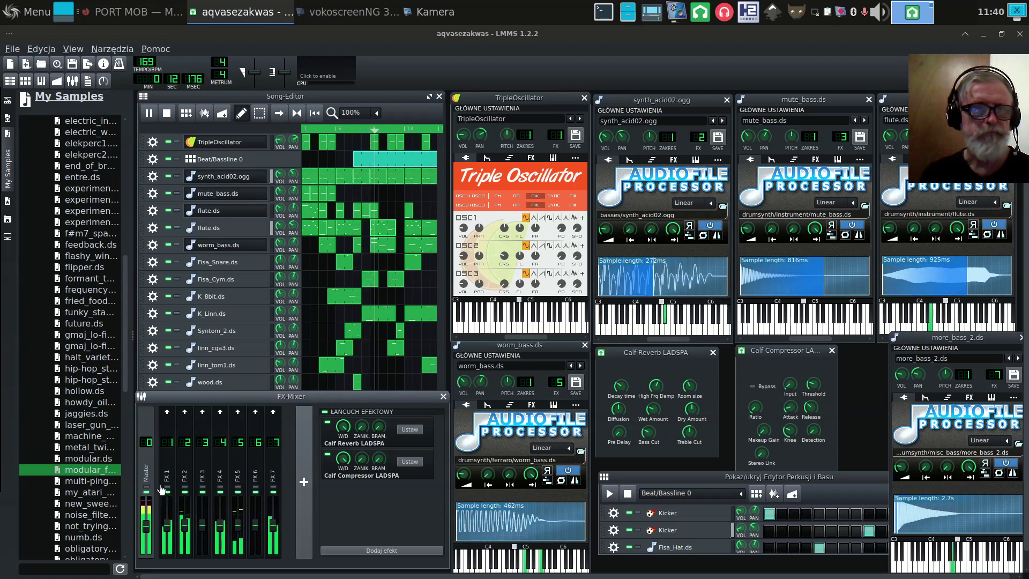
# Audition the modular.ds, metal_twi…, new_swee…, numb.ds and obligatory… samples over the playing song.
pyautogui.click(93, 459)
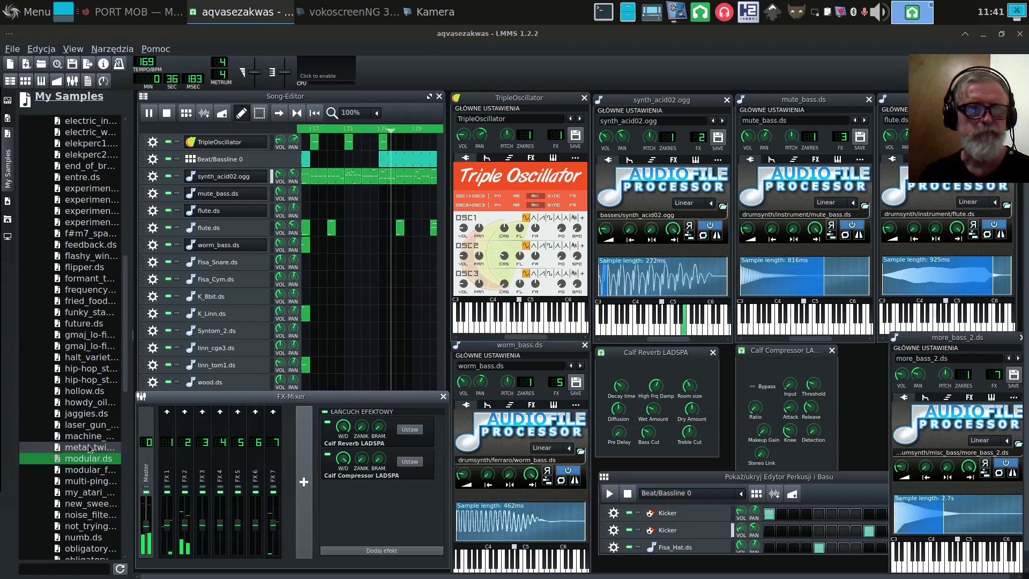
pyautogui.click(89, 448)
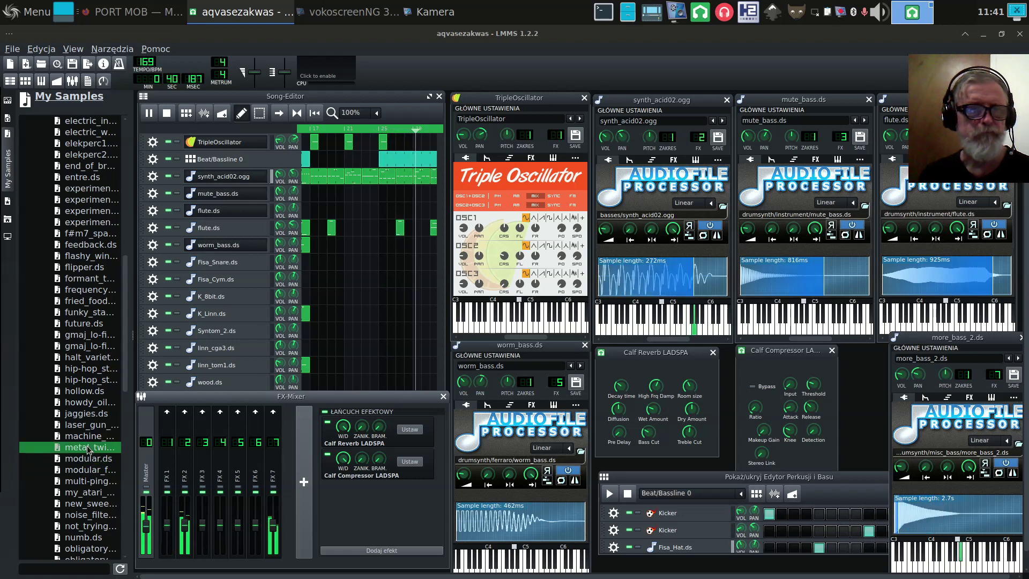
pyautogui.click(87, 504)
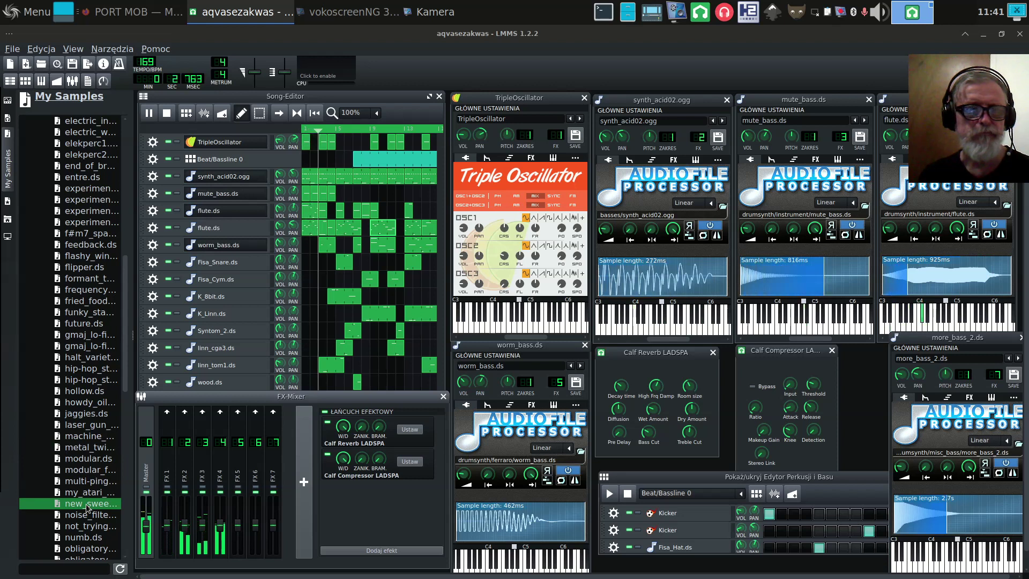
pyautogui.click(76, 537)
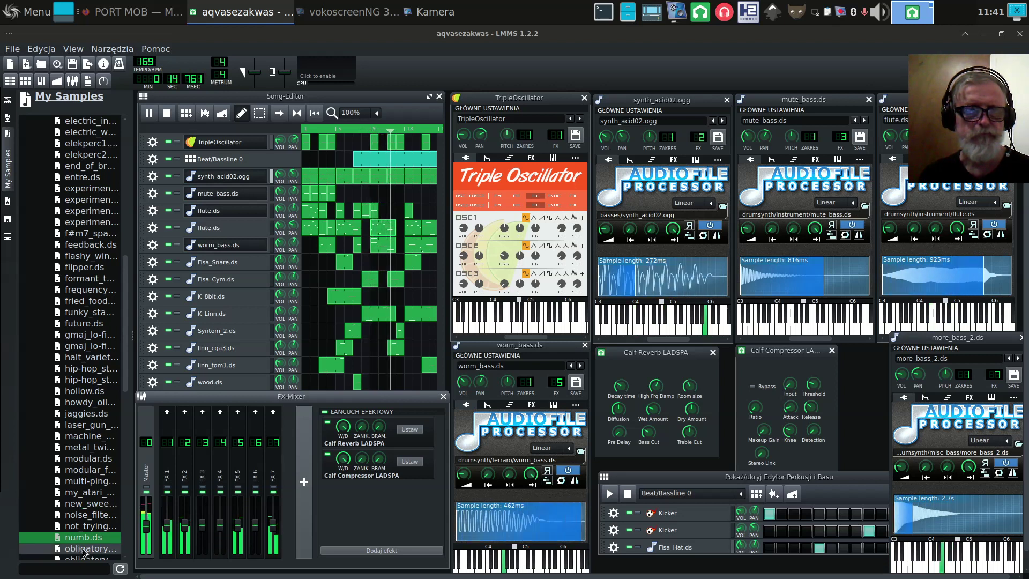
pyautogui.click(83, 548)
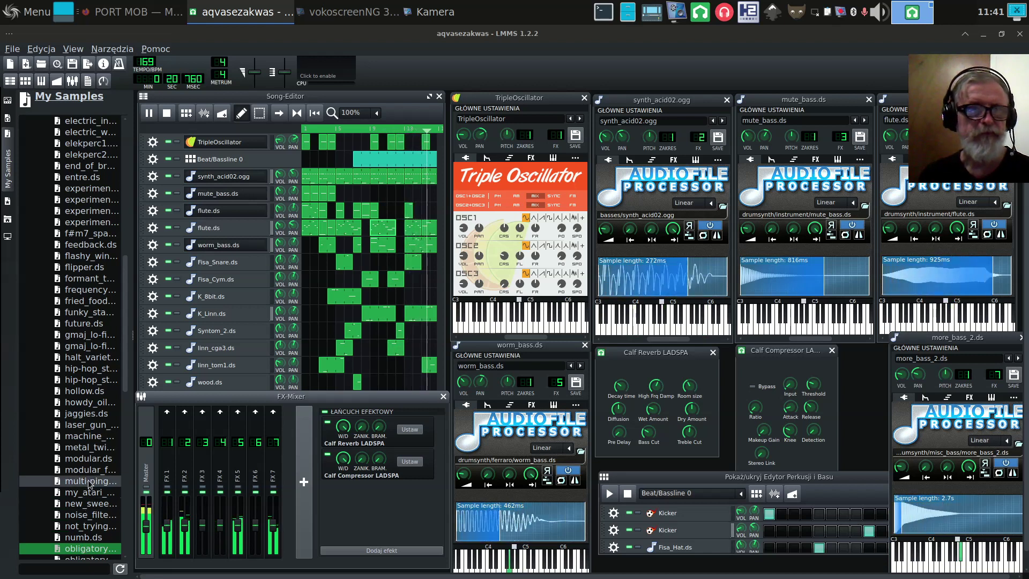
# Audition the howdy_oil…, hollow.ds, gmaj_lo-fi…, future.ds, fried_food…, flipper.ds and flashy_win… samples over the playing song.
pyautogui.click(86, 403)
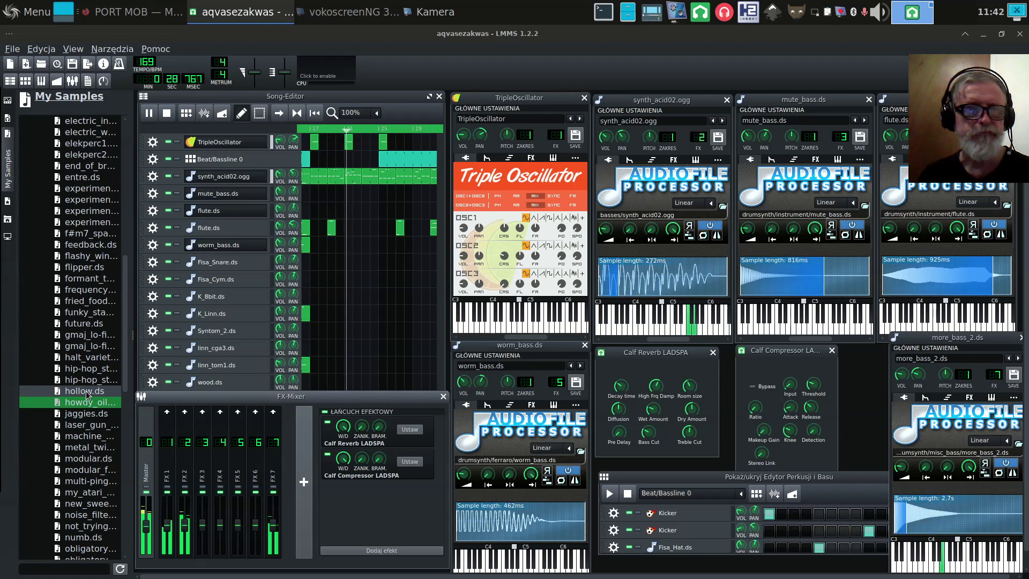
pyautogui.click(88, 394)
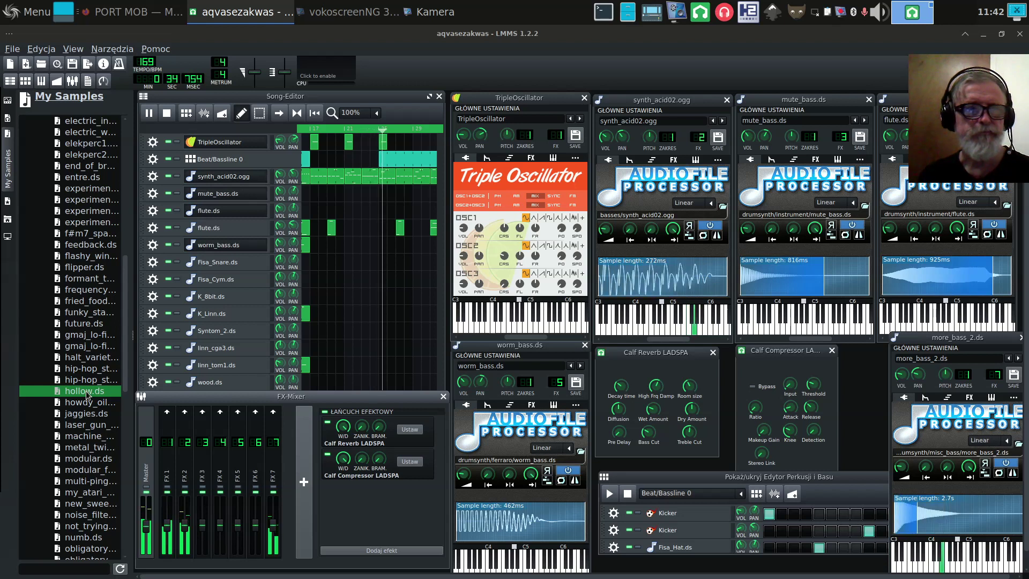
pyautogui.click(85, 347)
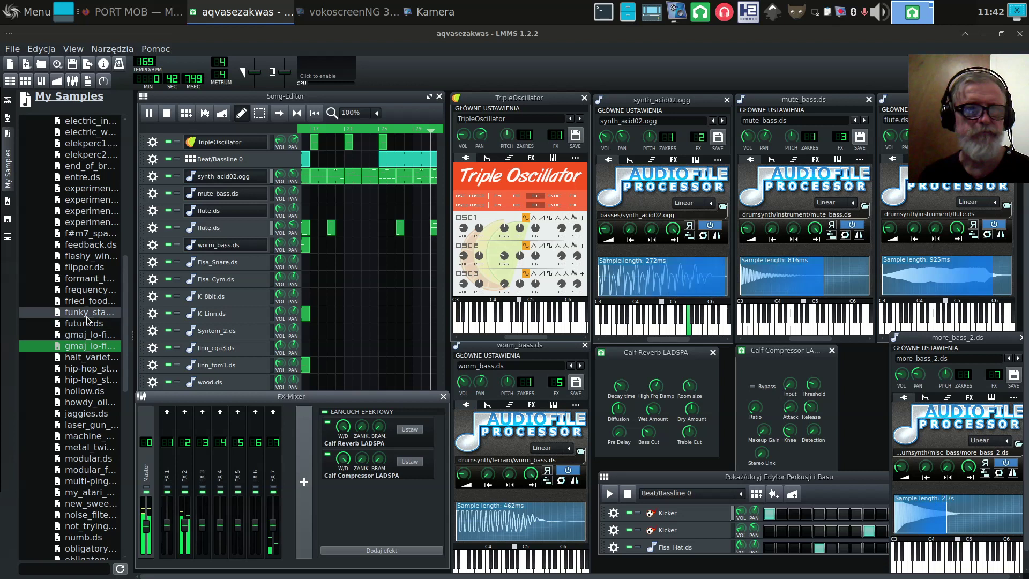
pyautogui.click(85, 324)
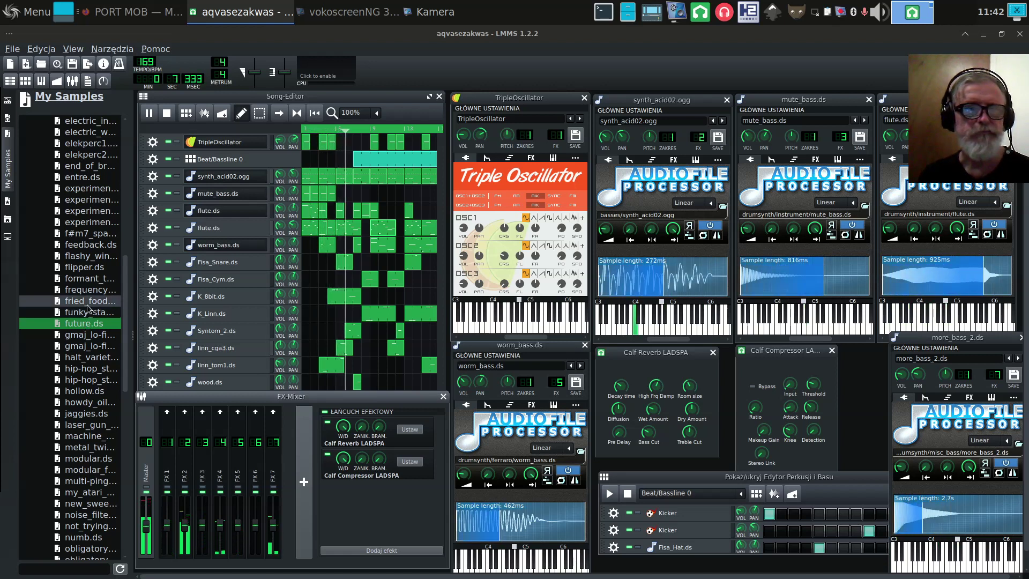
pyautogui.click(87, 303)
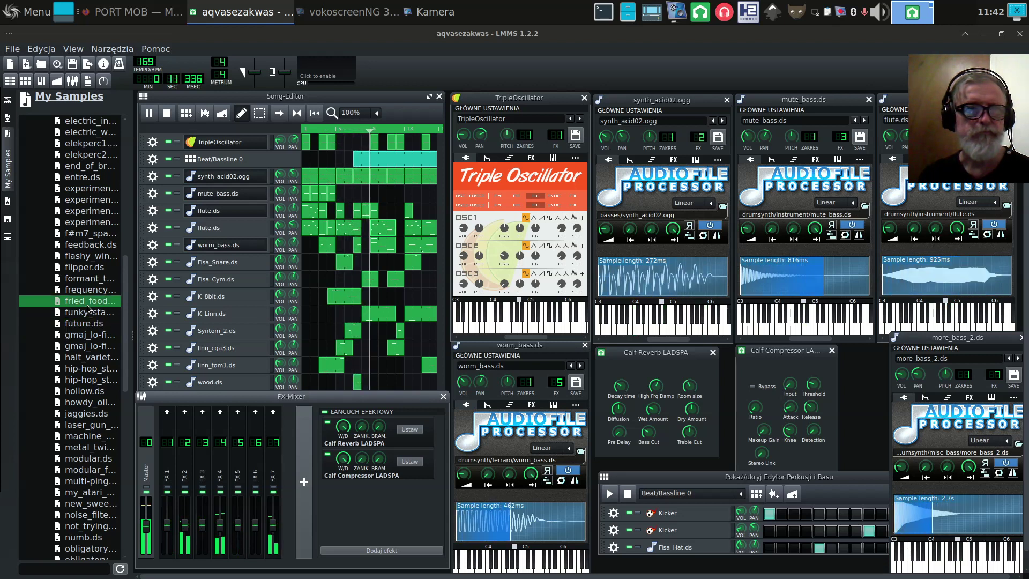
pyautogui.click(89, 267)
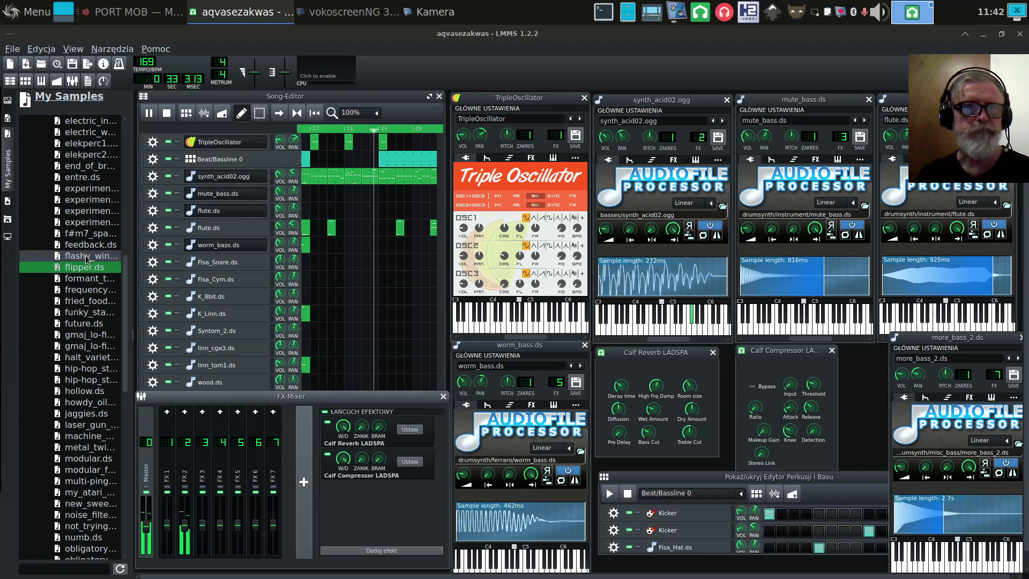
pyautogui.click(86, 257)
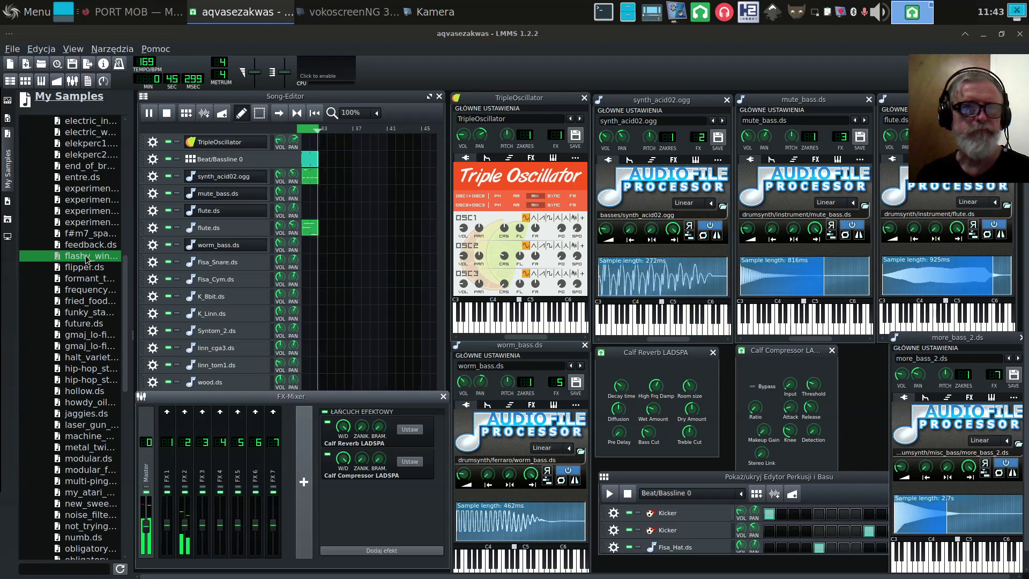
# Audition three experimen… samples, end_of_br…, elekperc2…, elekperc1…, electric_w… and electric_in… over the playing song.
pyautogui.click(91, 226)
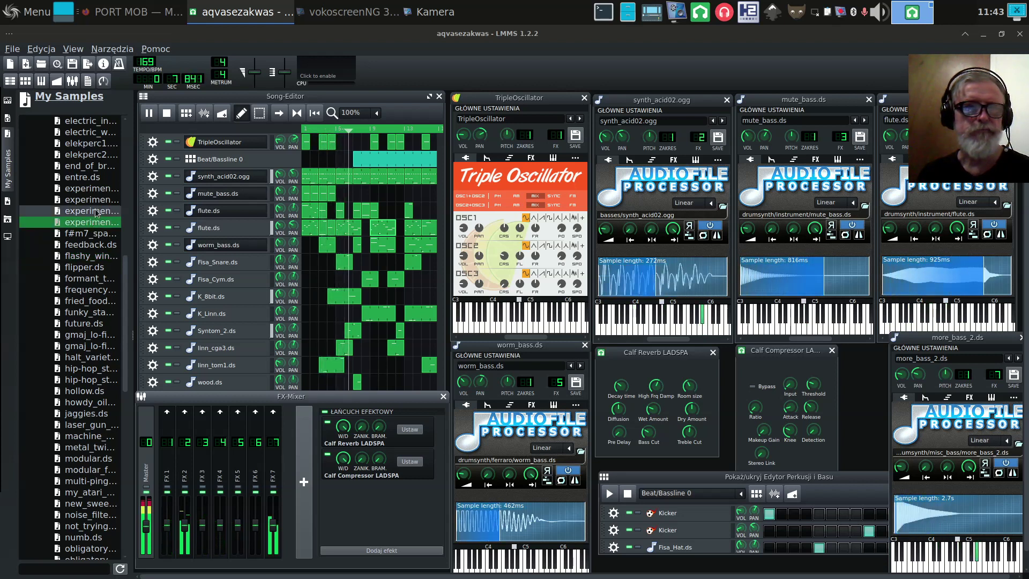
pyautogui.click(95, 212)
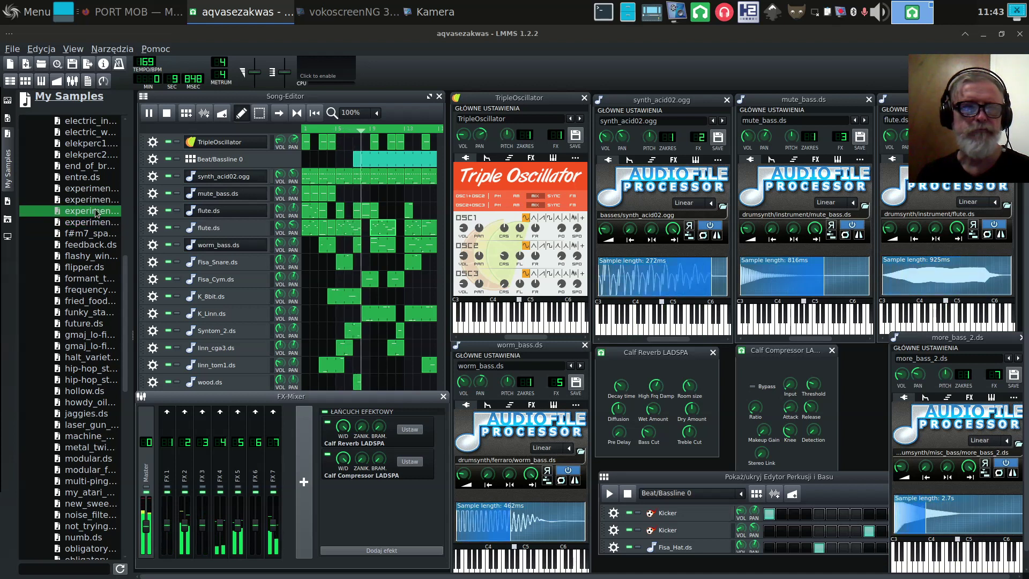
pyautogui.click(94, 190)
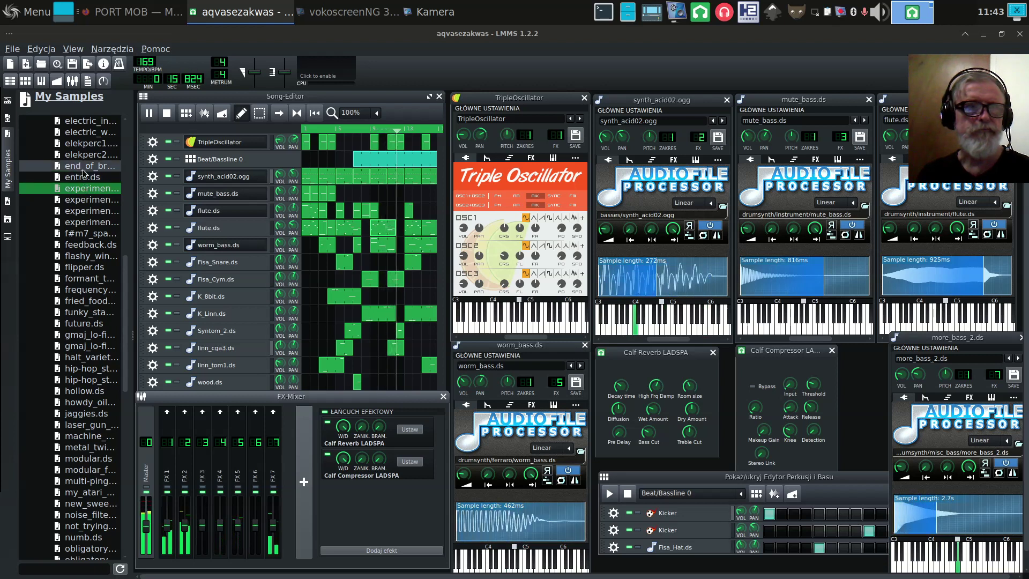
pyautogui.click(83, 169)
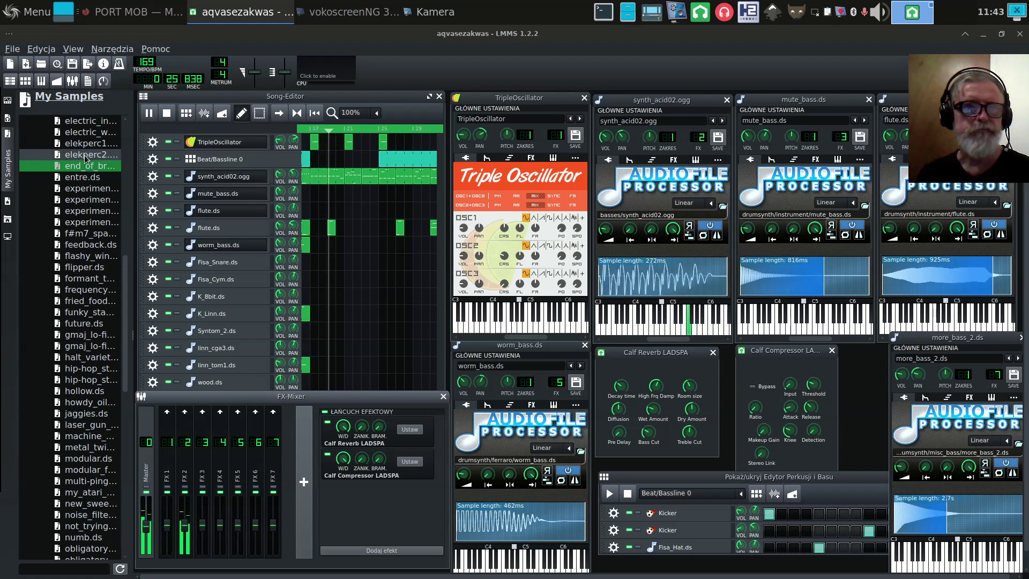
pyautogui.click(85, 155)
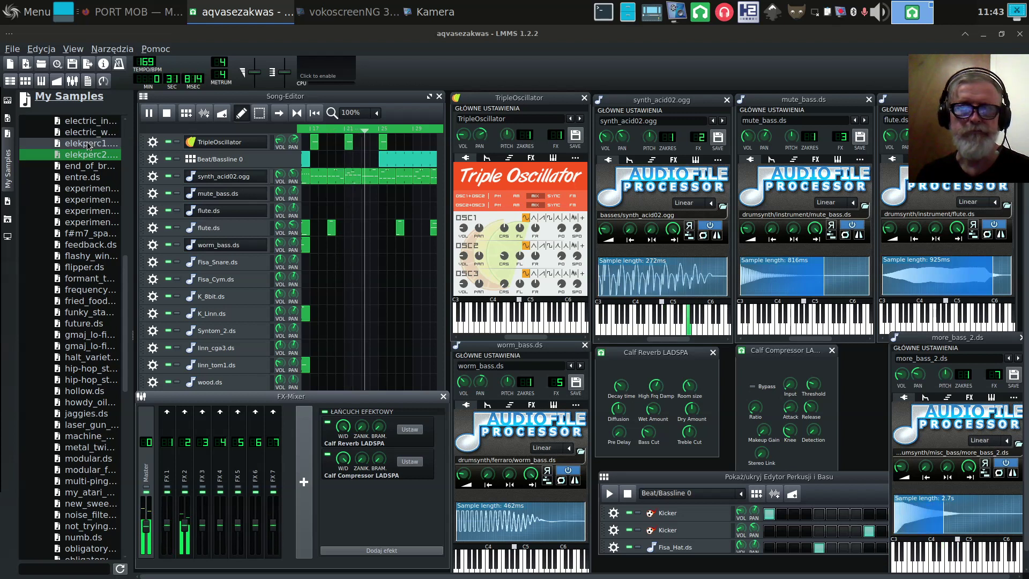
pyautogui.click(89, 145)
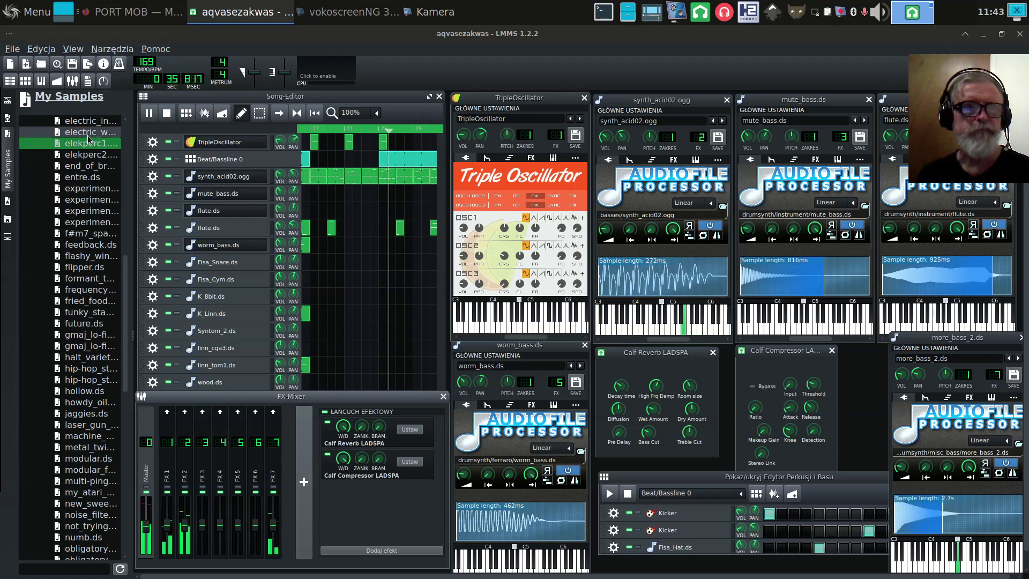
pyautogui.click(89, 134)
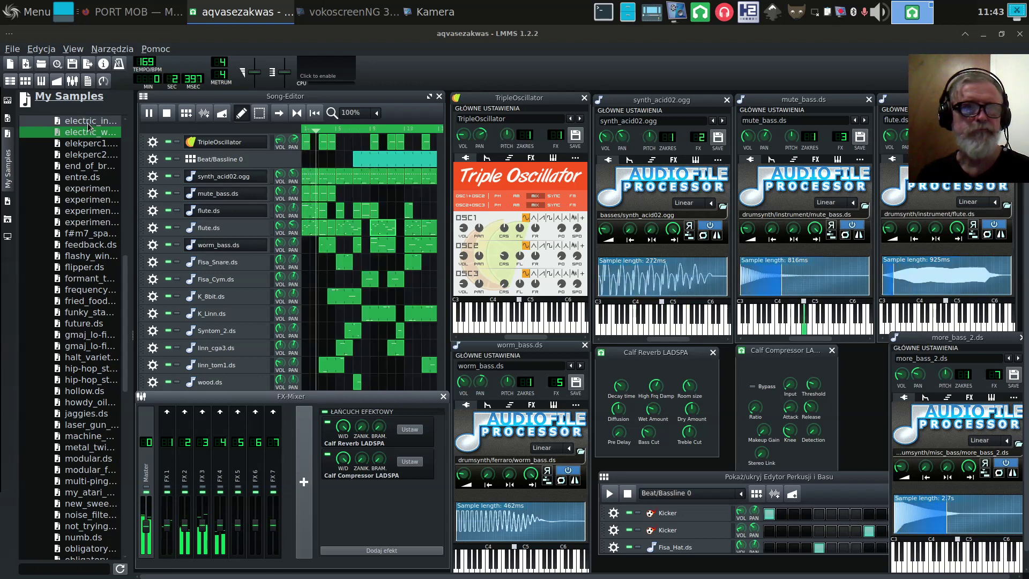
pyautogui.click(88, 123)
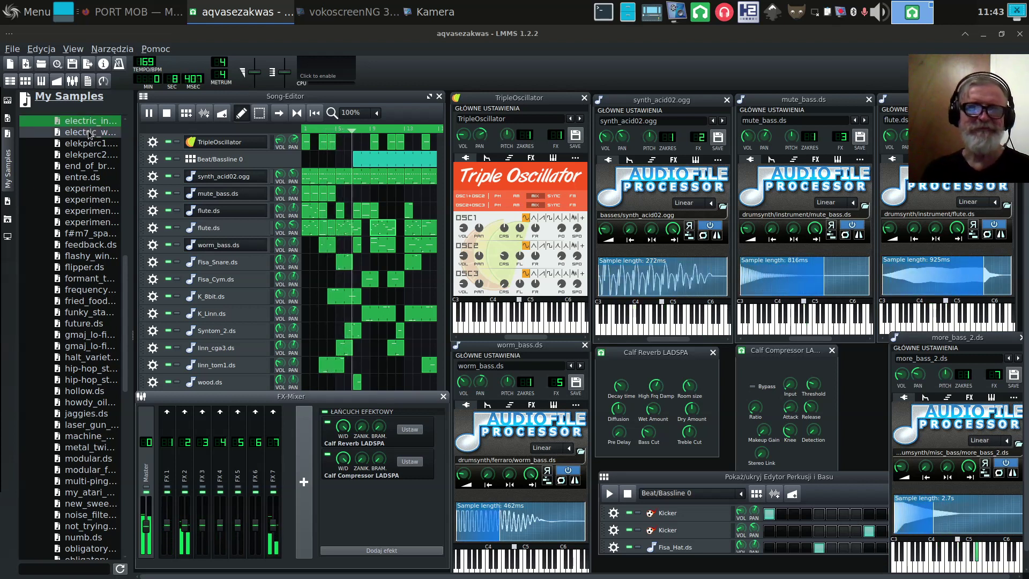
pyautogui.click(89, 133)
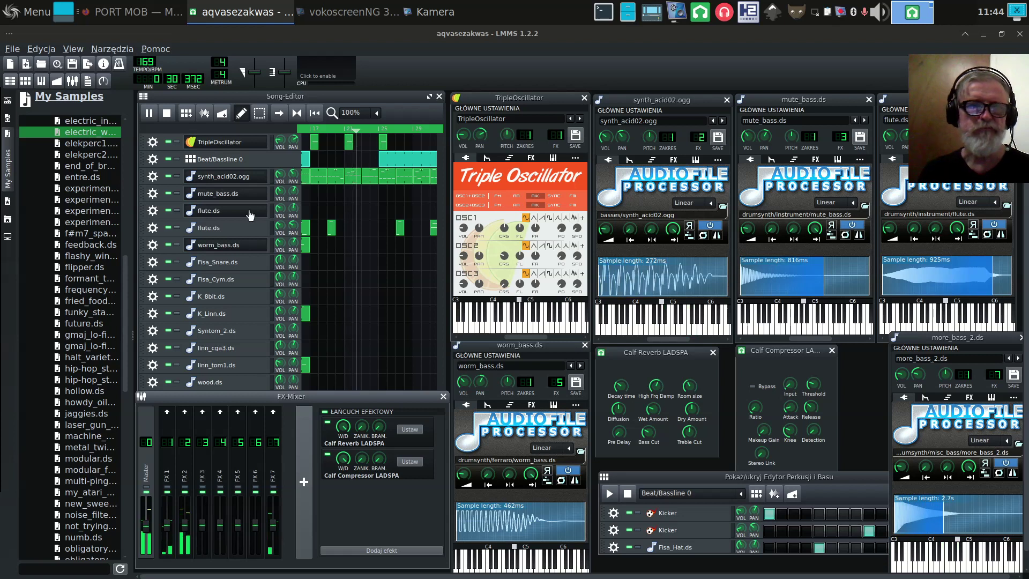
# Open the modular_fm_counterpoint.ds track's instrument from the Song-Editor and audition its high and low notes against the song.
pyautogui.click(327, 99)
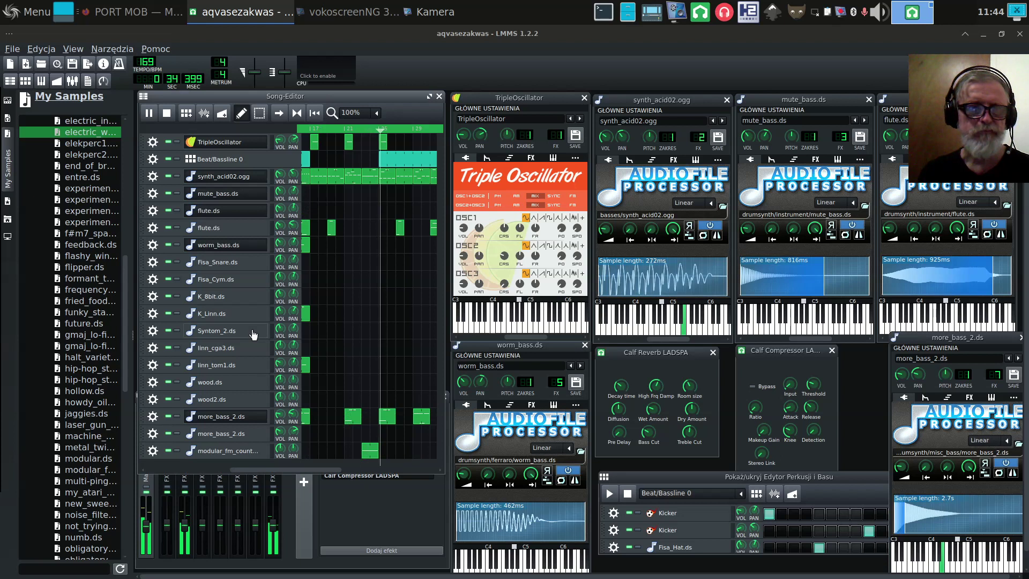
pyautogui.click(189, 454)
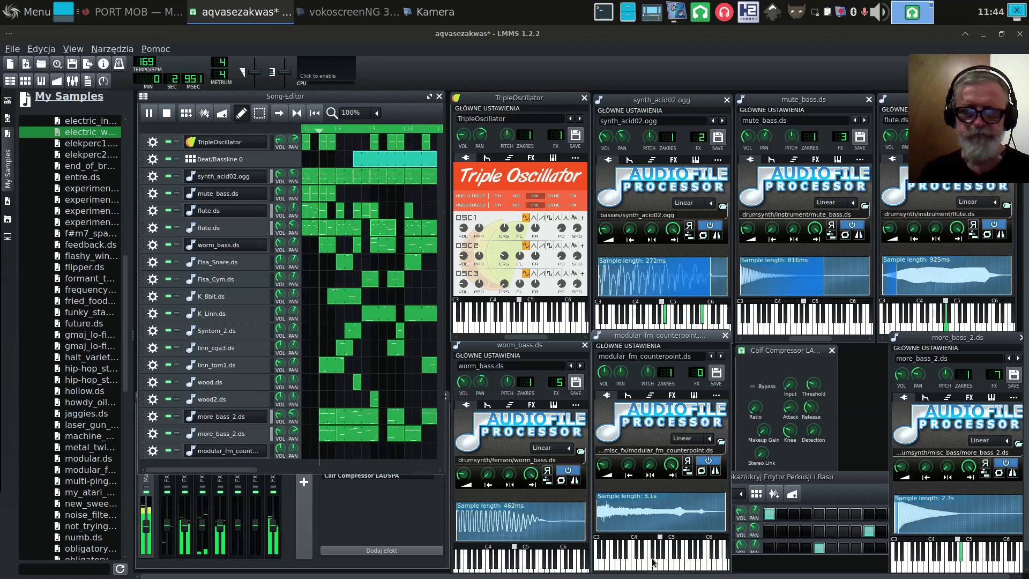
pyautogui.scroll(-2, 650, 560)
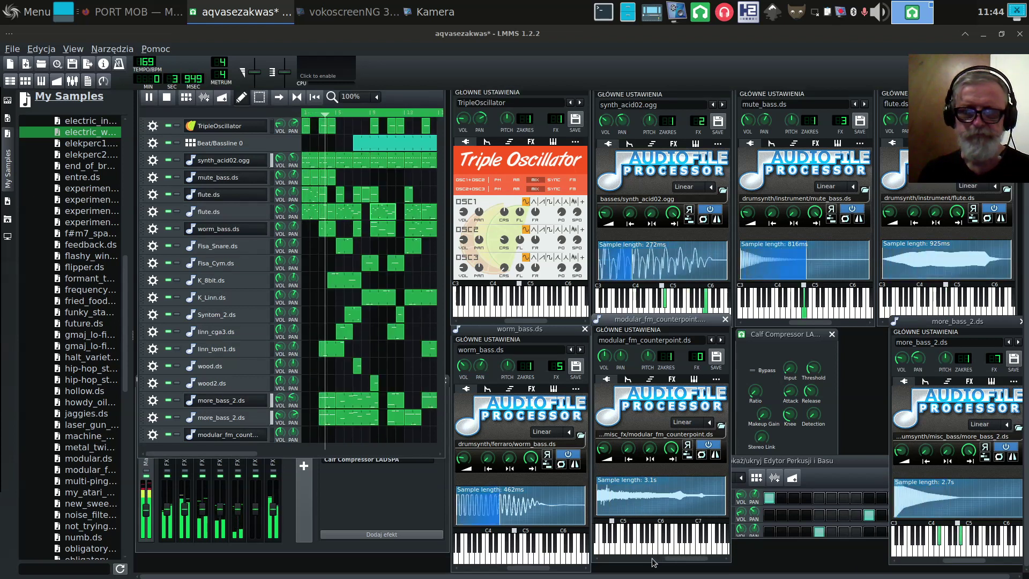
pyautogui.click(715, 545)
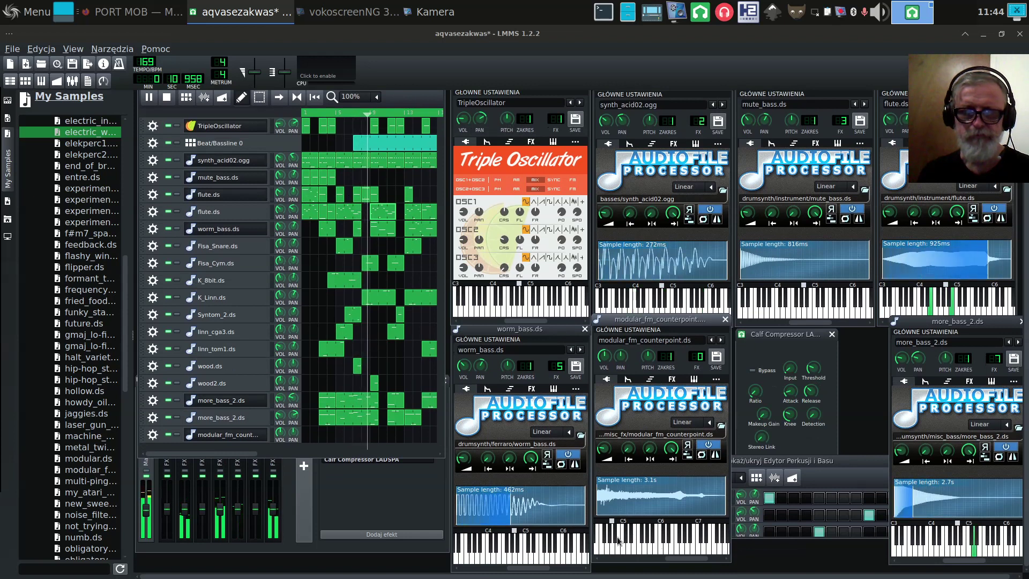
pyautogui.scroll(1, 618, 540)
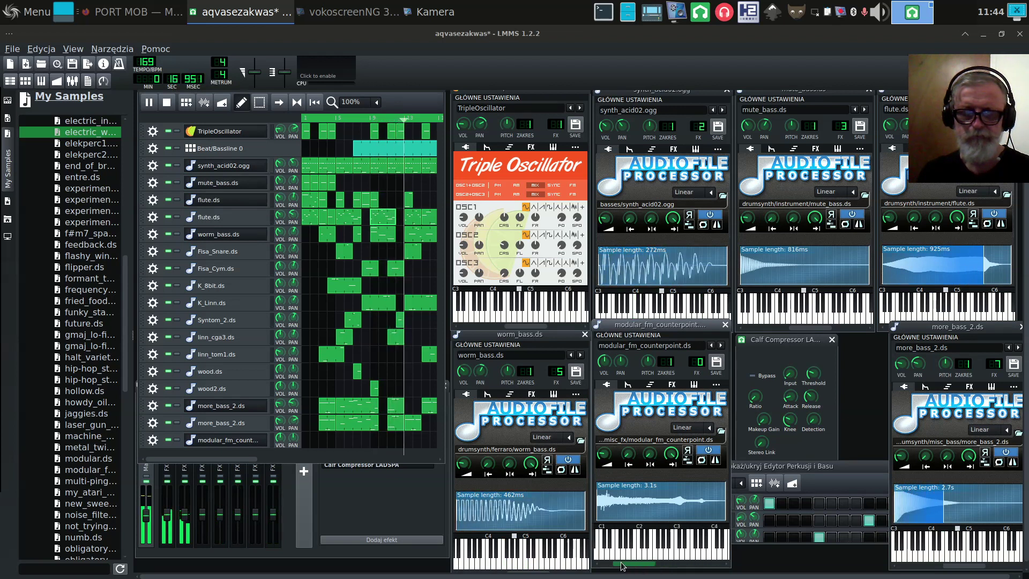
pyautogui.moveTo(664, 567); pyautogui.dragTo(622, 557)
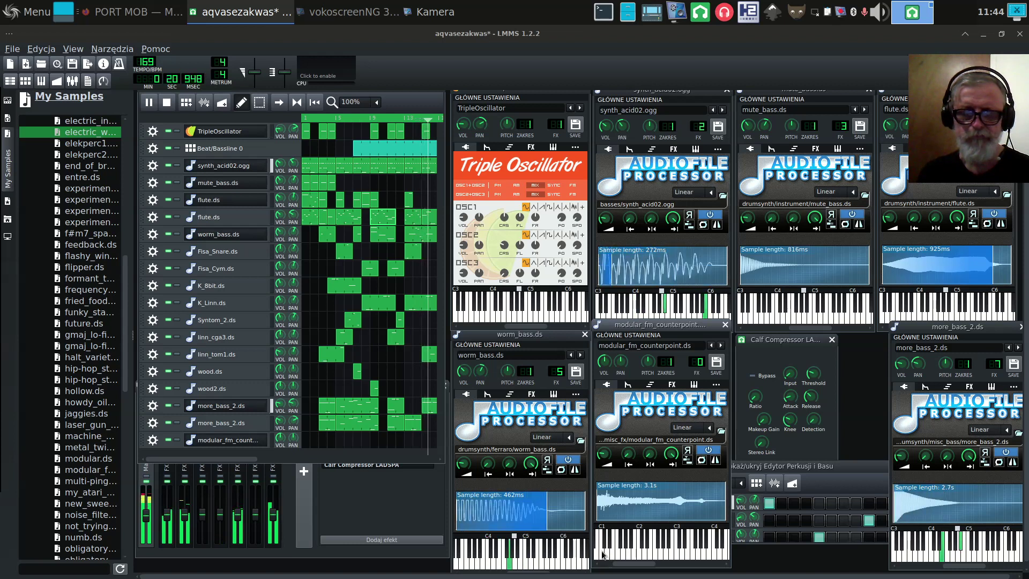
pyautogui.click(602, 552)
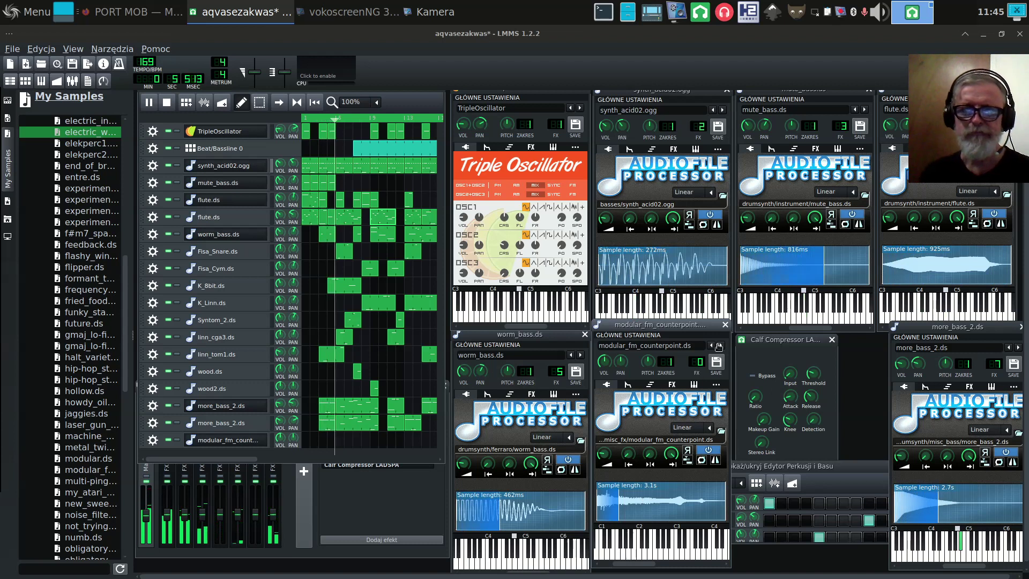
pyautogui.click(725, 325)
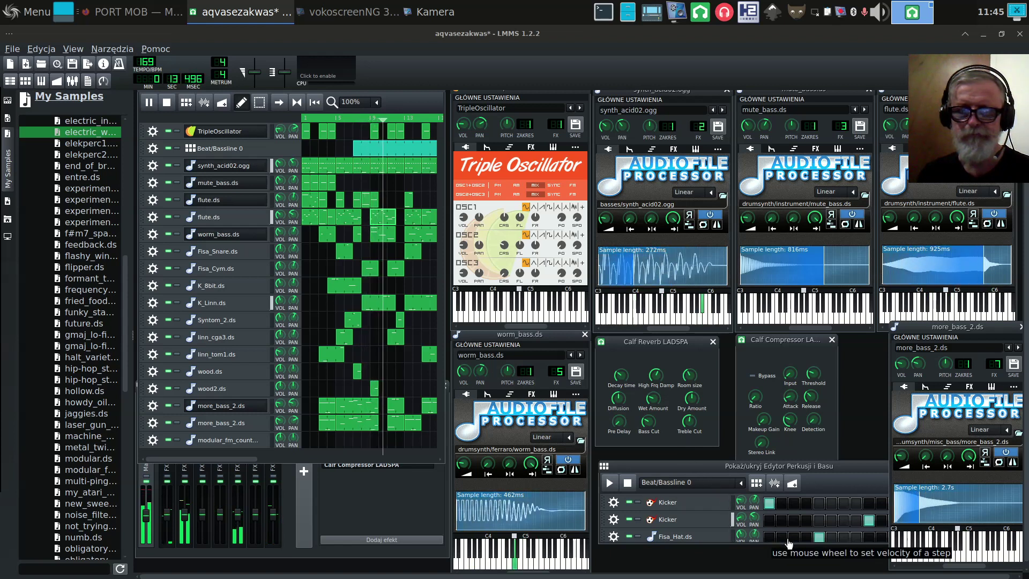
# Add Fisa_Hat.ds hits on steps 9 and 13 of Beat/Bassline 0.
pyautogui.click(869, 539)
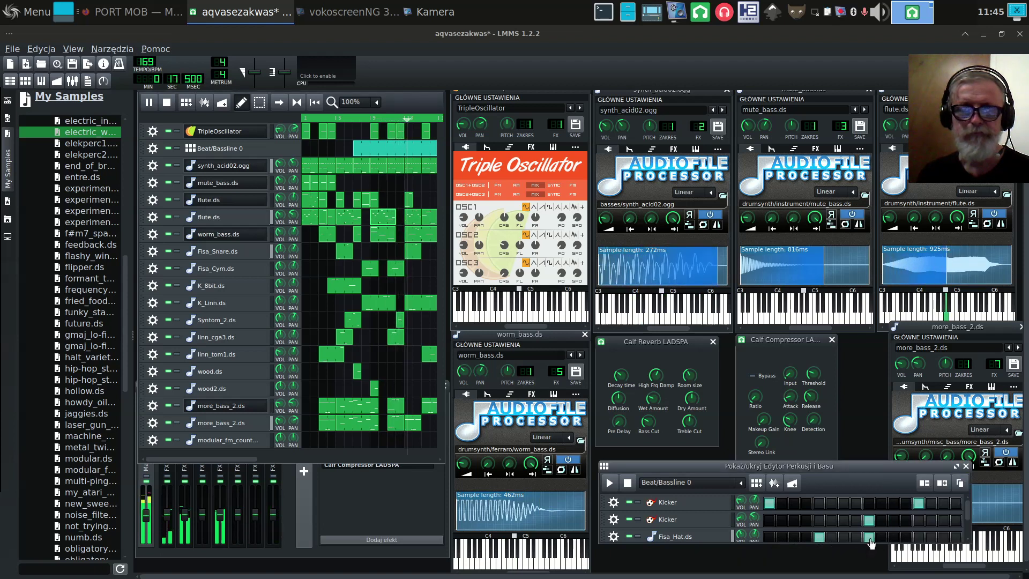
pyautogui.click(917, 537)
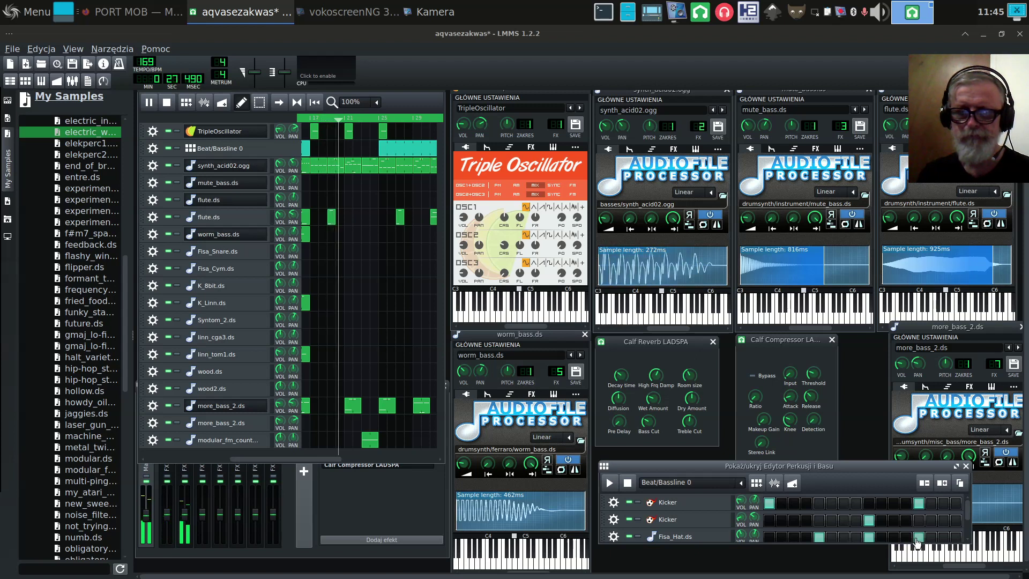
# Remove the multi-ping.ds hits on steps 1 and 5 of Beat/Bassline 0.
pyautogui.scroll(-1, 969, 515)
pyautogui.moveTo(969, 515); pyautogui.dragTo(969, 523)
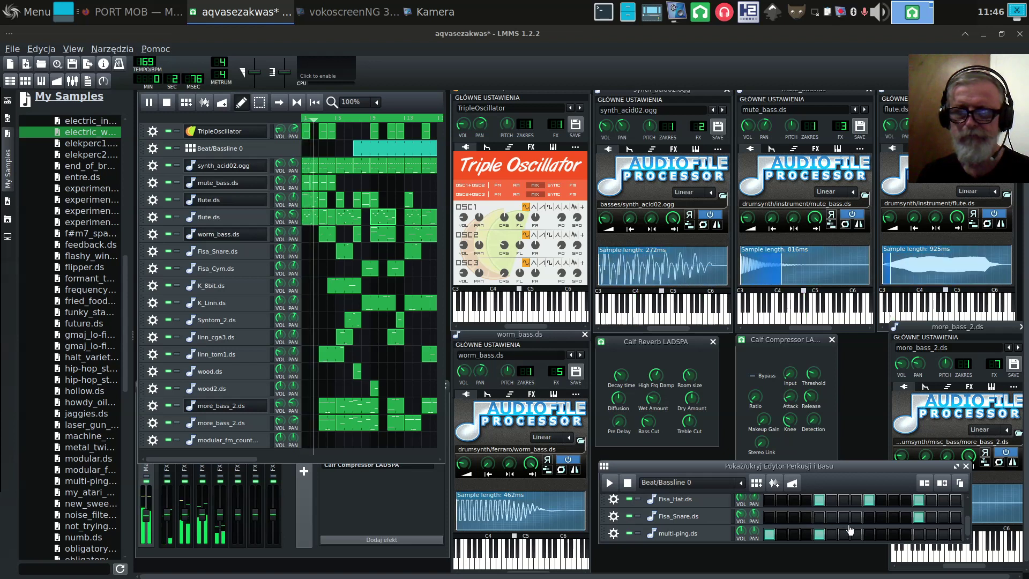
pyautogui.click(818, 534)
pyautogui.click(770, 535)
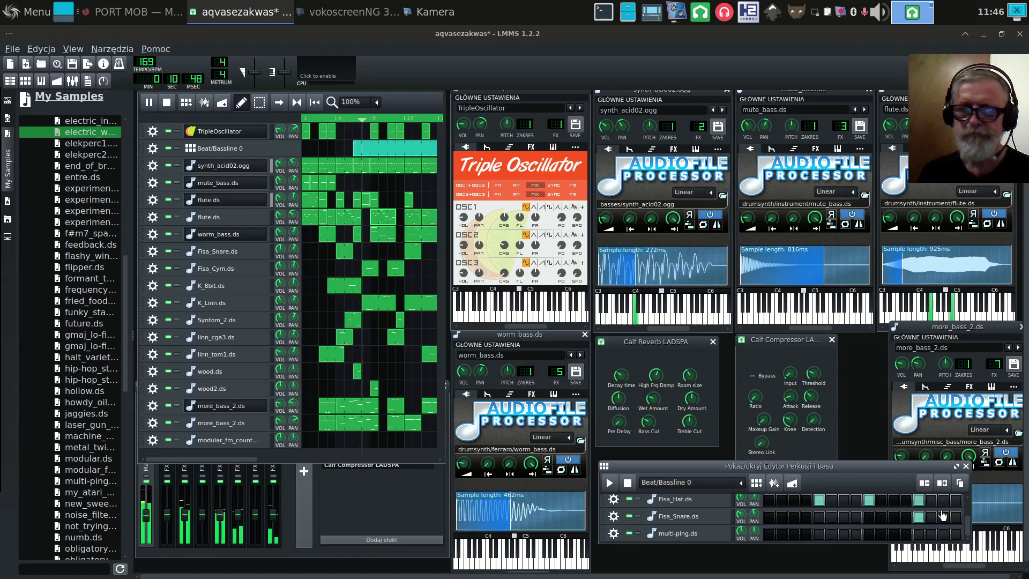
pyautogui.scroll(2, 969, 506)
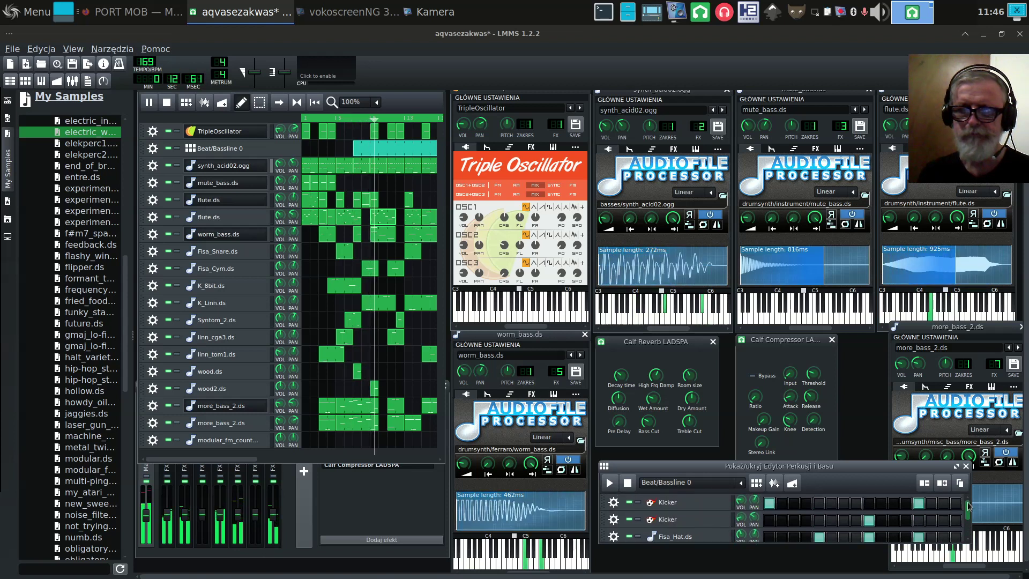
# Audition notes on the more_bass_2.ds, flute.ds, mute_bass.ds and synth_acid02.ogg instruments over the playing song.
pyautogui.click(894, 560)
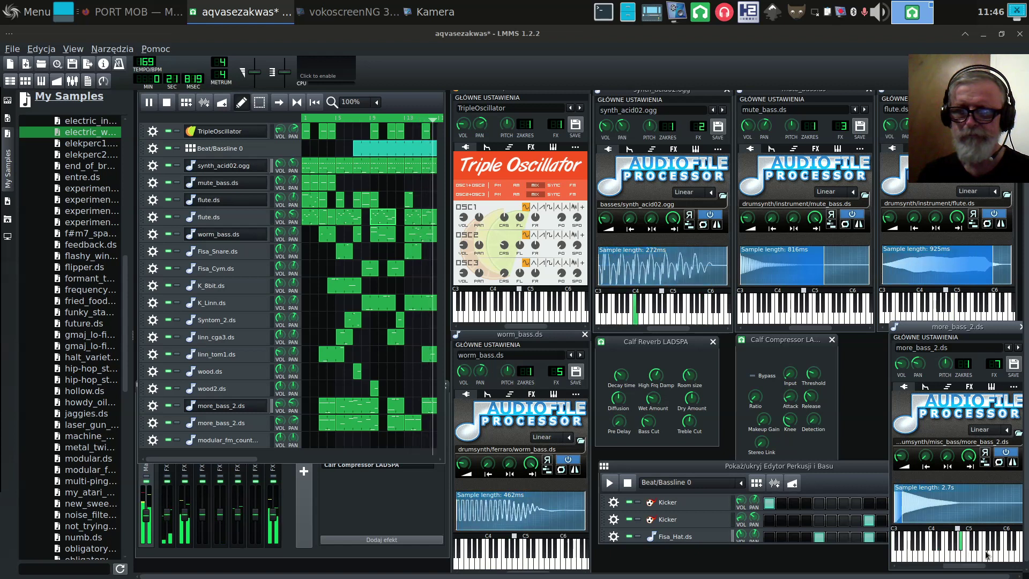
pyautogui.moveTo(963, 561); pyautogui.dragTo(1018, 559)
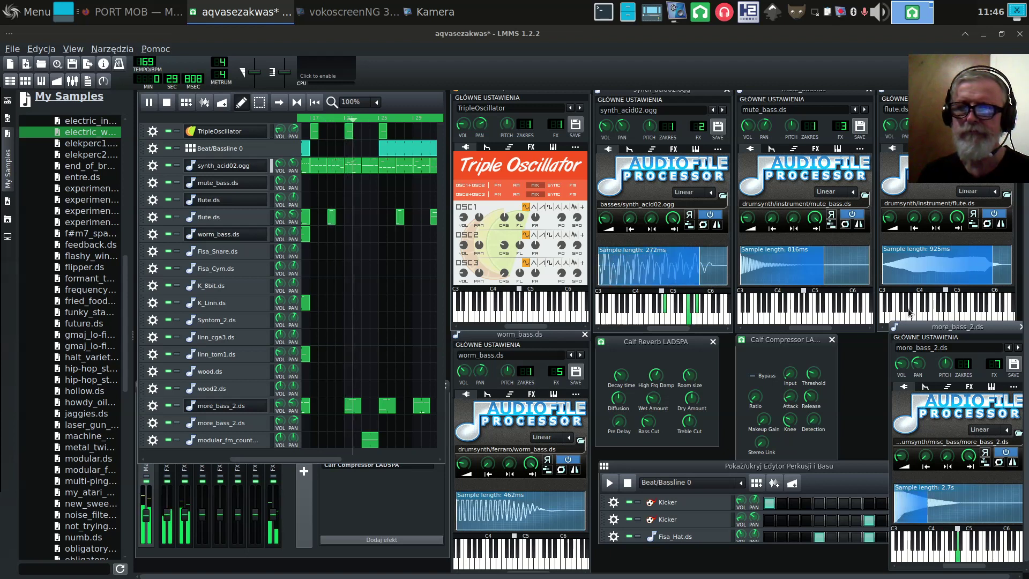
pyautogui.click(900, 312)
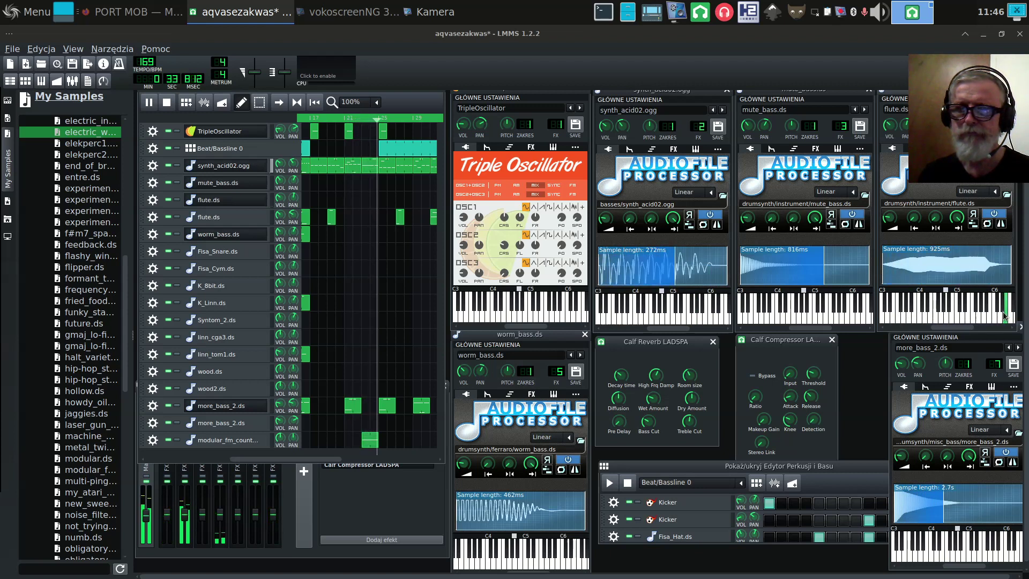
pyautogui.moveTo(1005, 316); pyautogui.dragTo(1004, 316)
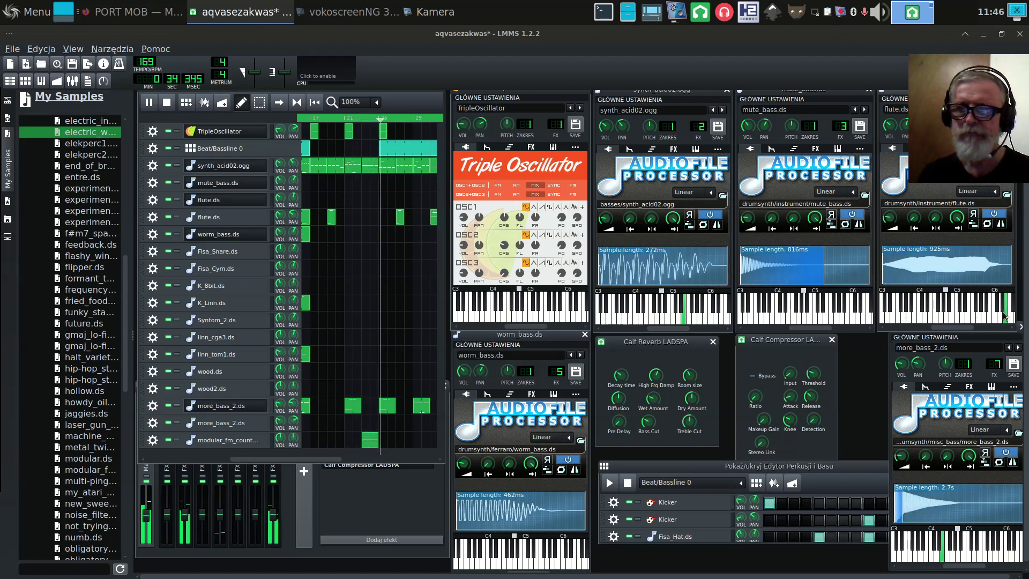
pyautogui.click(830, 316)
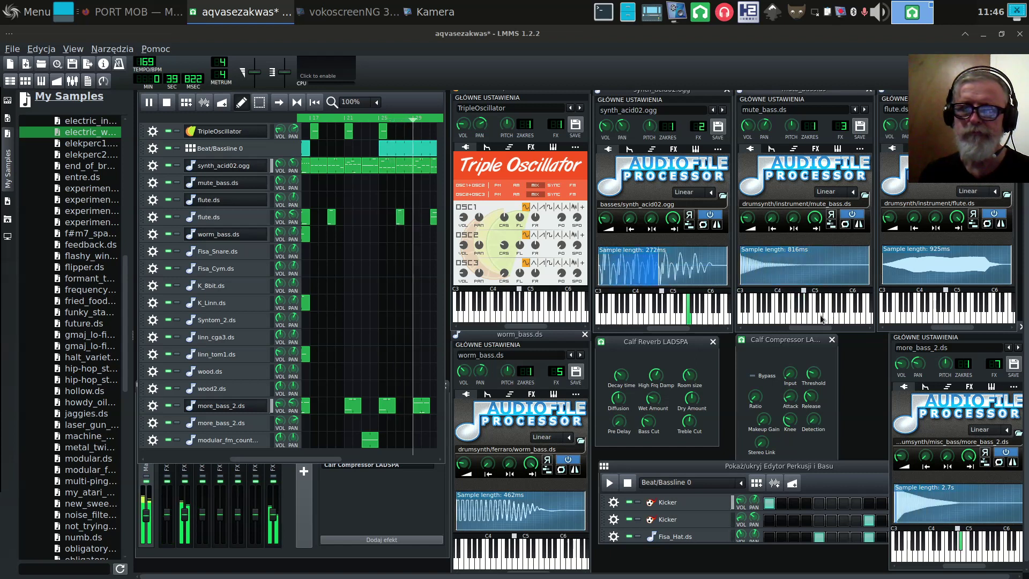
pyautogui.click(621, 317)
pyautogui.click(641, 315)
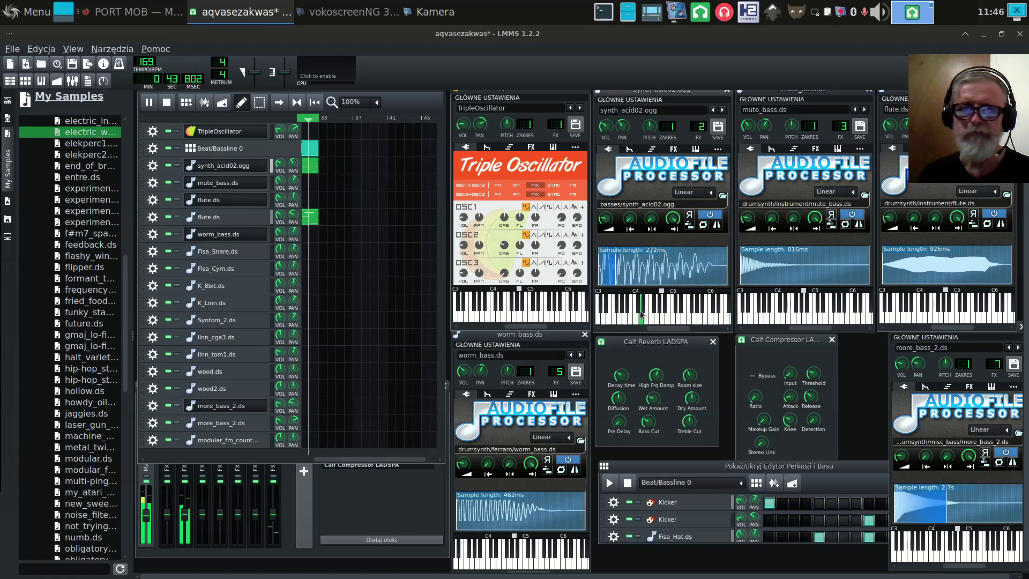
# Audition high and low notes of the TripleOscillator instrument against the playing song.
pyautogui.click(550, 320)
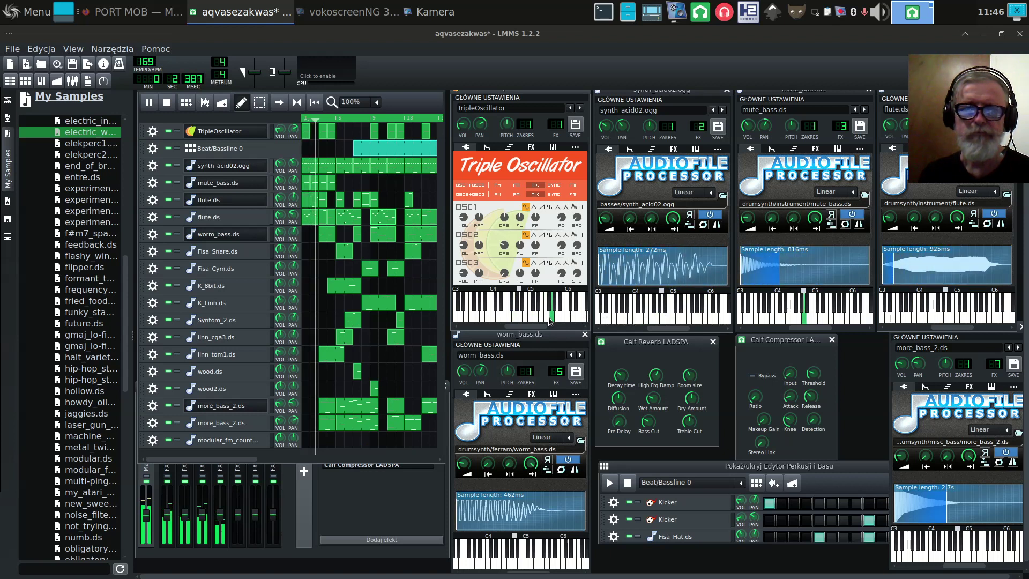
pyautogui.click(542, 321)
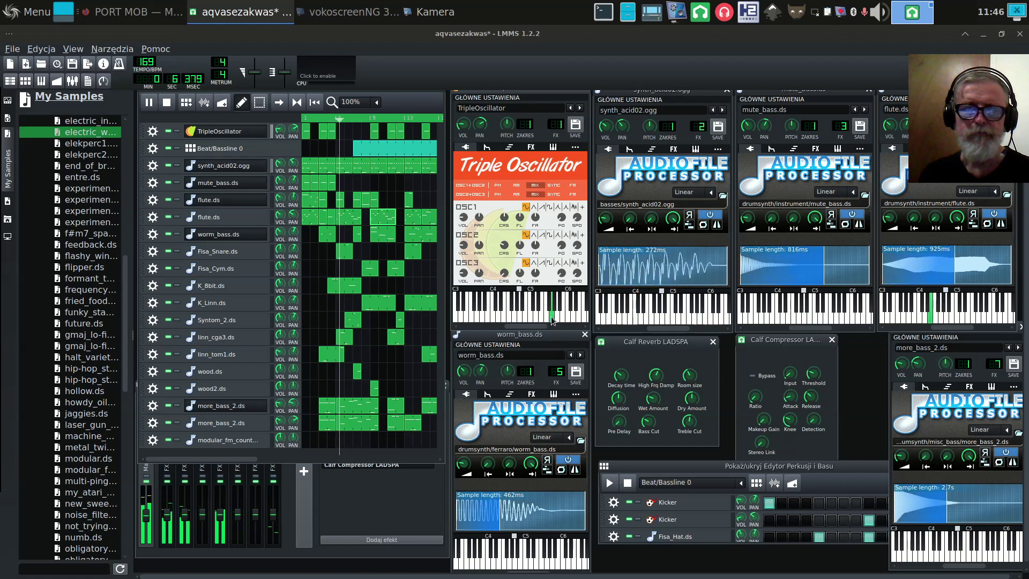
pyautogui.click(552, 321)
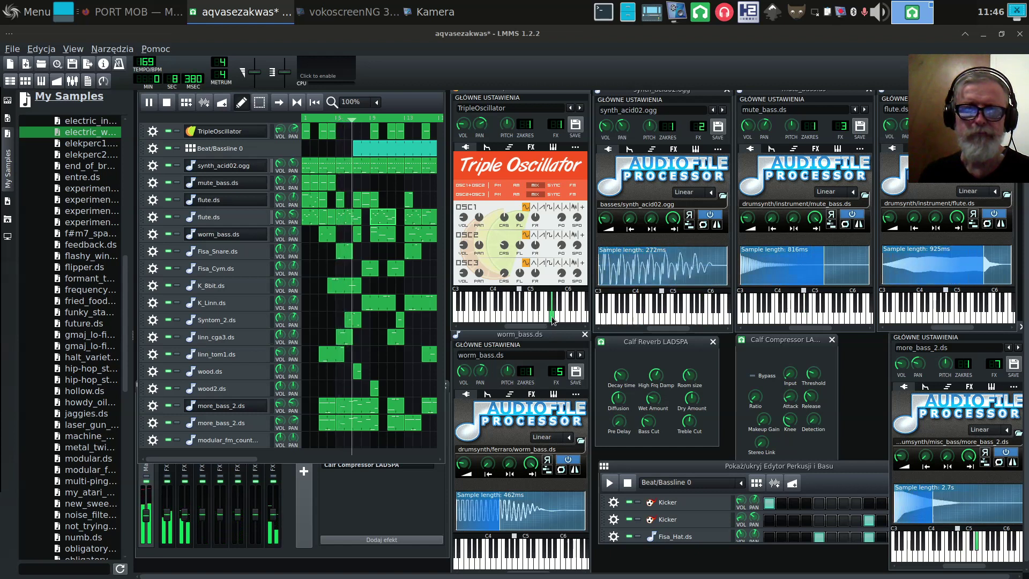
pyautogui.click(543, 321)
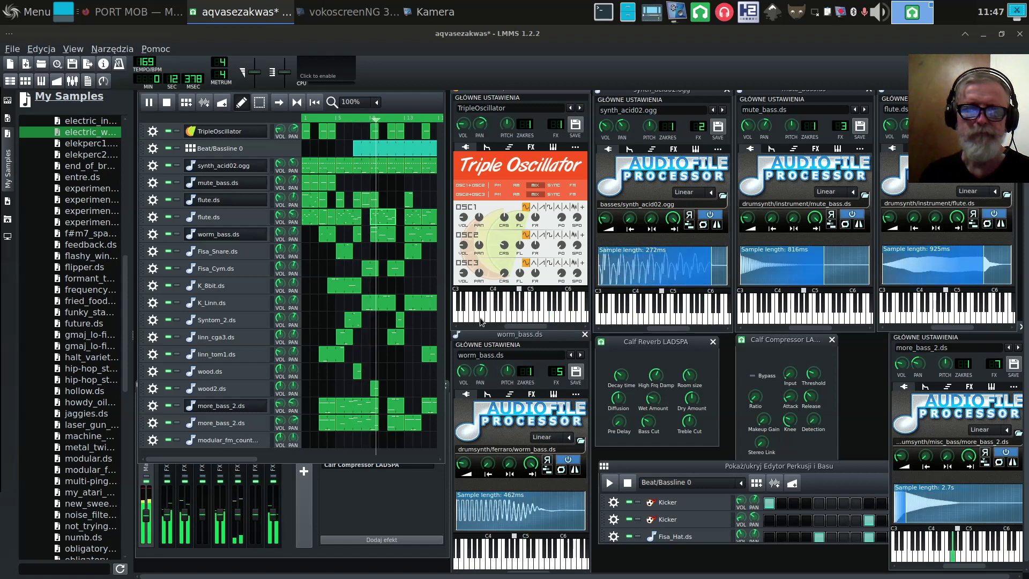
pyautogui.click(558, 318)
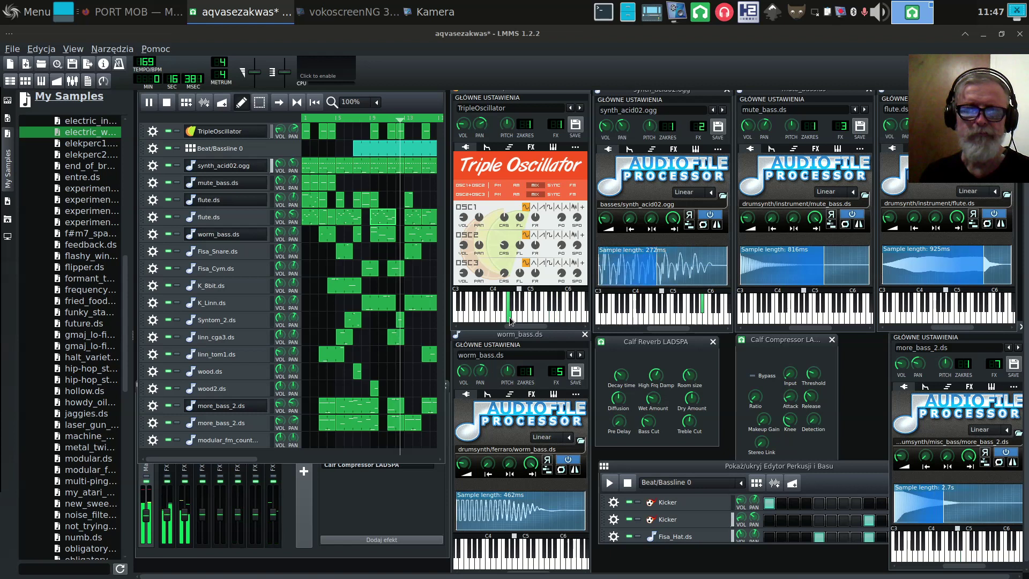
pyautogui.moveTo(510, 318)
pyautogui.mouseDown()
pyautogui.moveTo(488, 322)
pyautogui.moveTo(500, 312)
pyautogui.mouseUp()
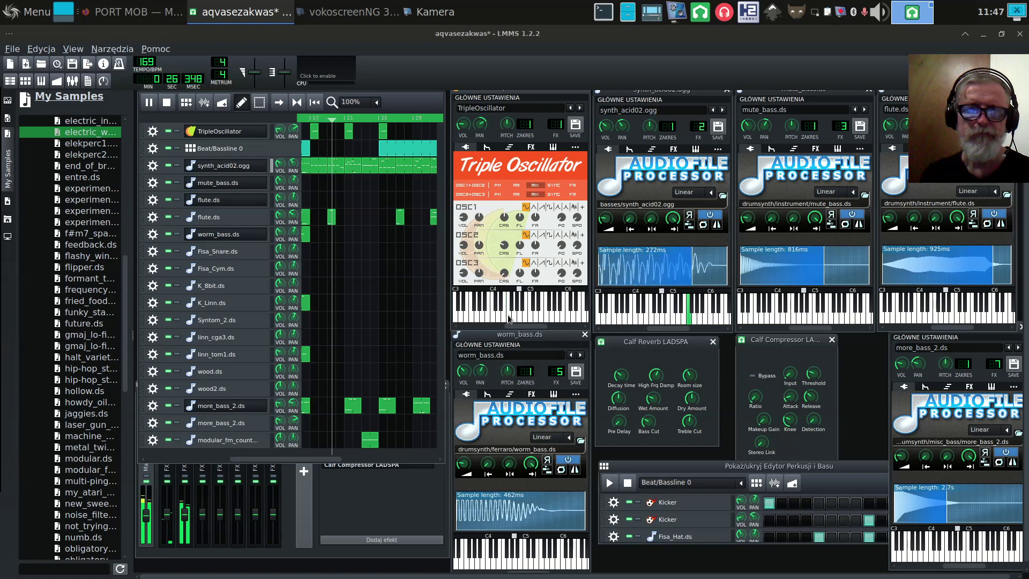
pyautogui.click(552, 316)
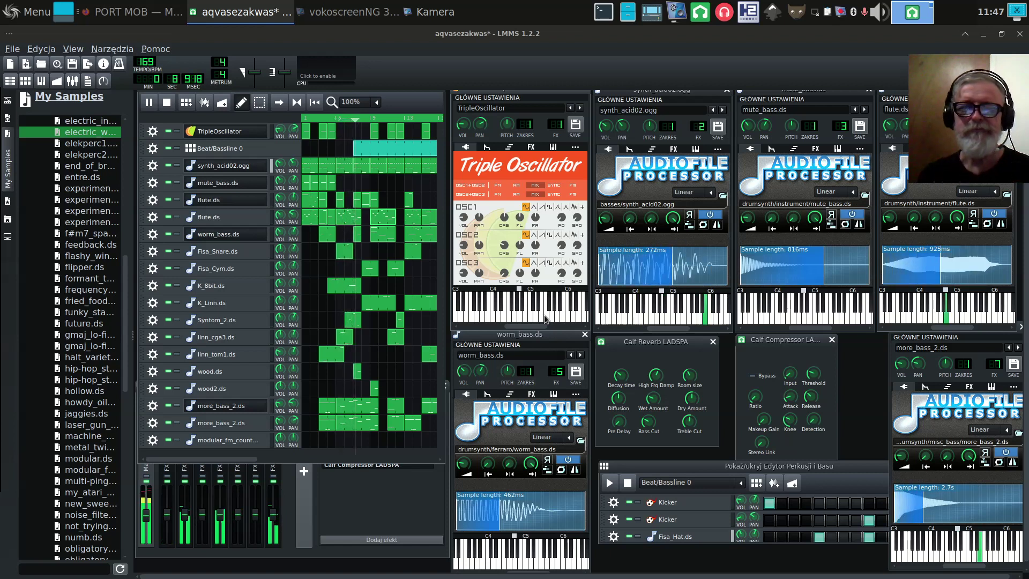
# Fade the song out by lowering the master volume all the way down.
pyautogui.click(254, 78)
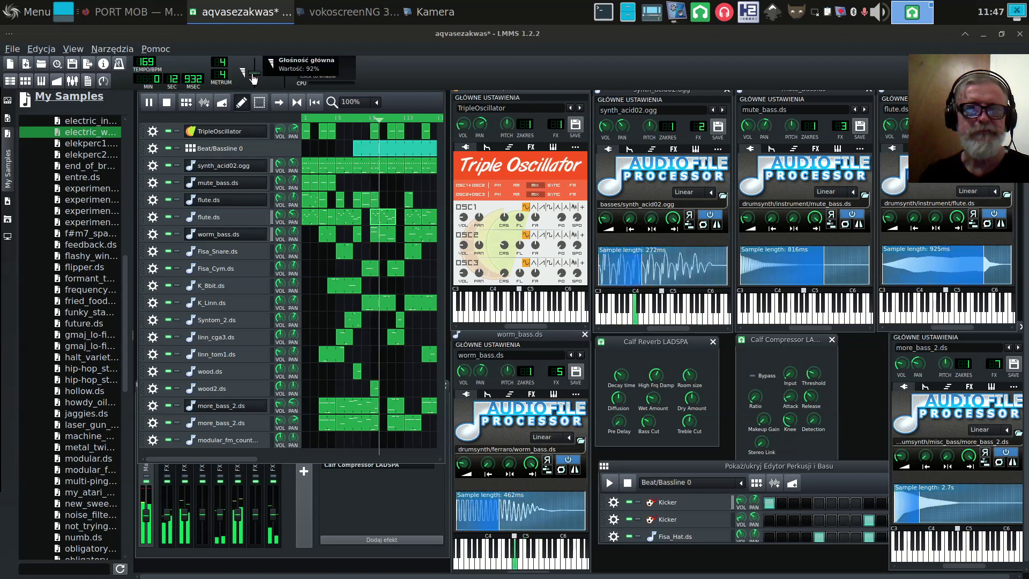
pyautogui.moveTo(253, 80); pyautogui.dragTo(257, 92)
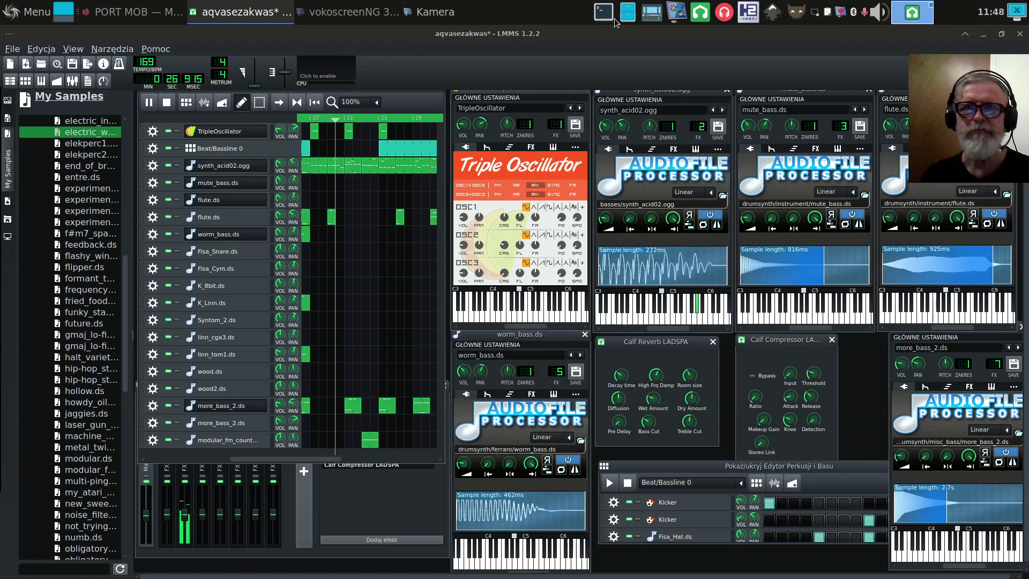
pyautogui.click(840, 16)
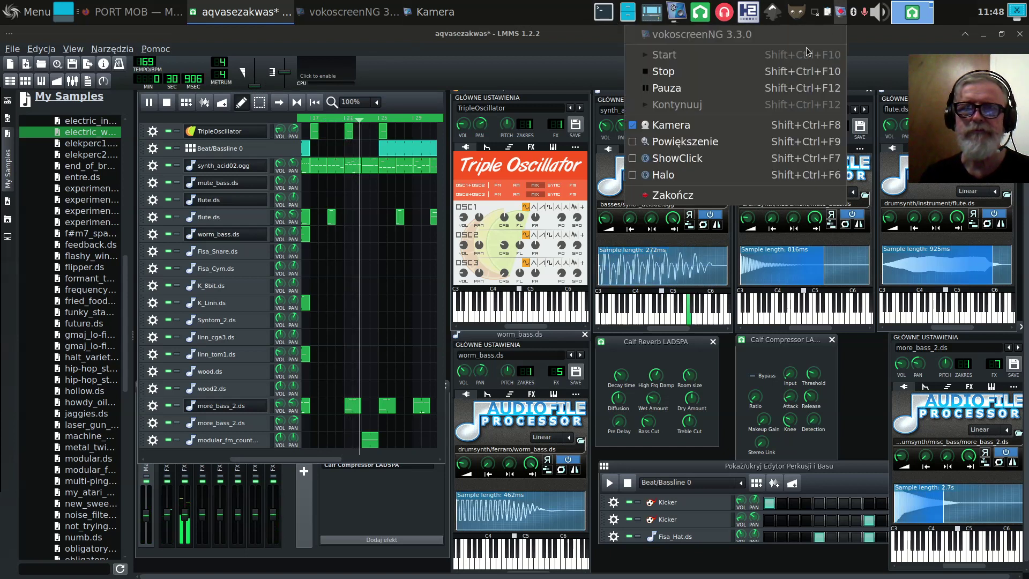